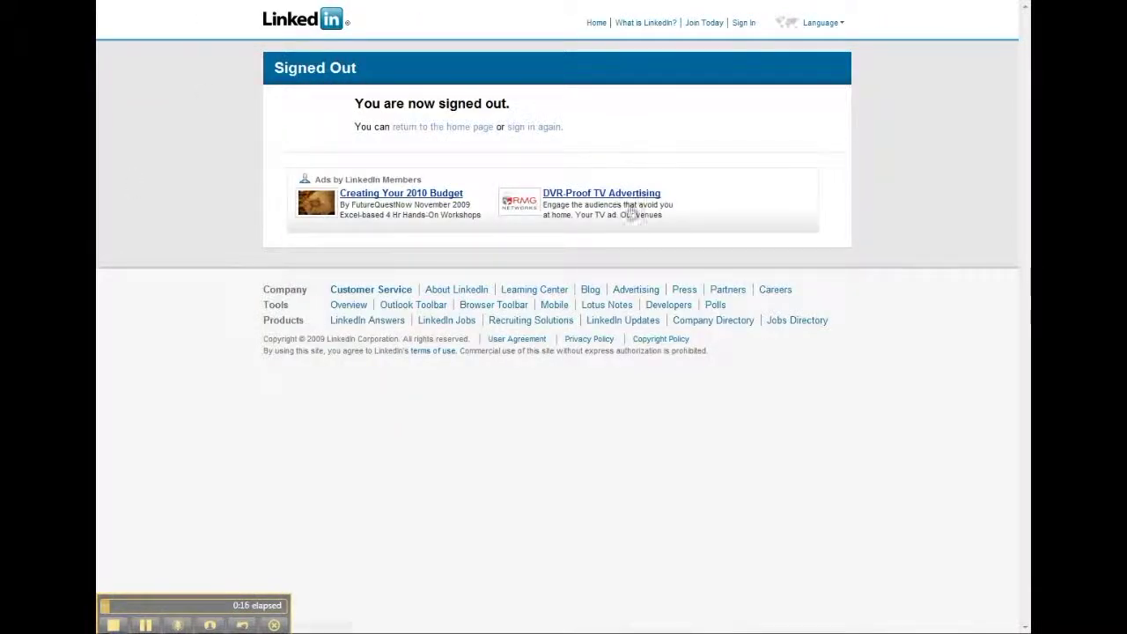
# Get back into the account from the signed-out page, open the home page and start composing a new message.
pyautogui.click(538, 129)
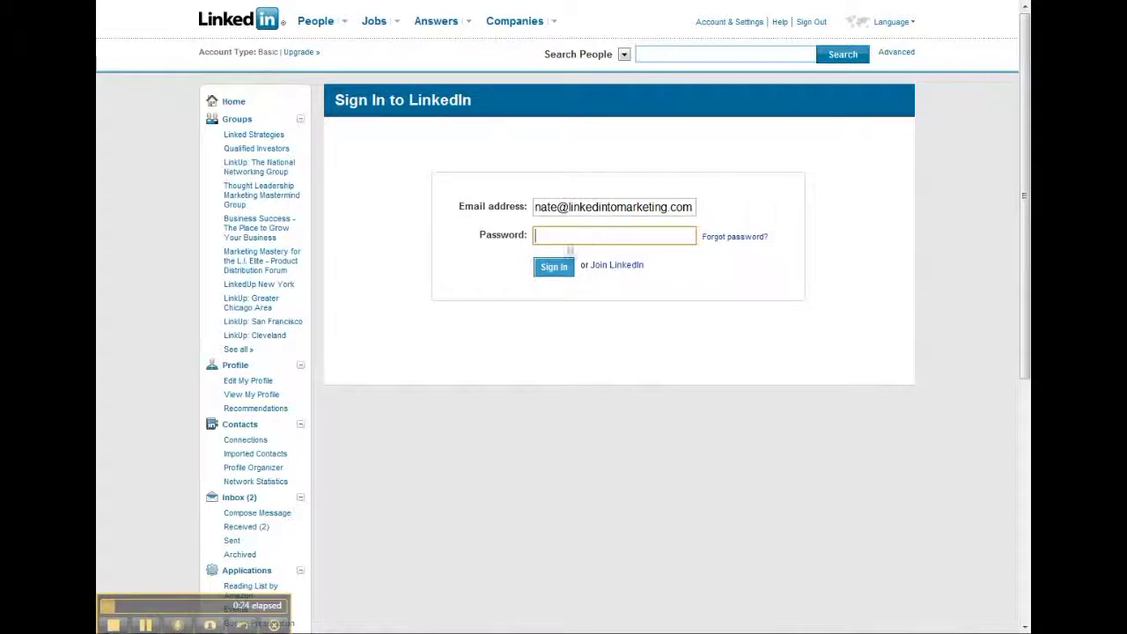
pyautogui.click(234, 104)
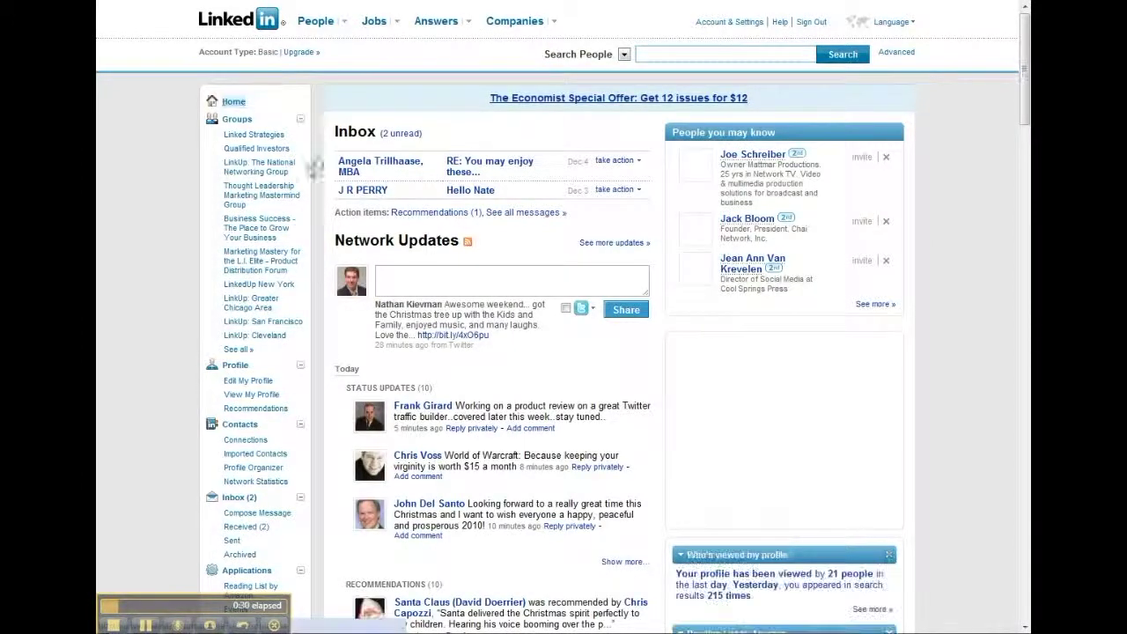
pyautogui.scroll(-2, 326, 473)
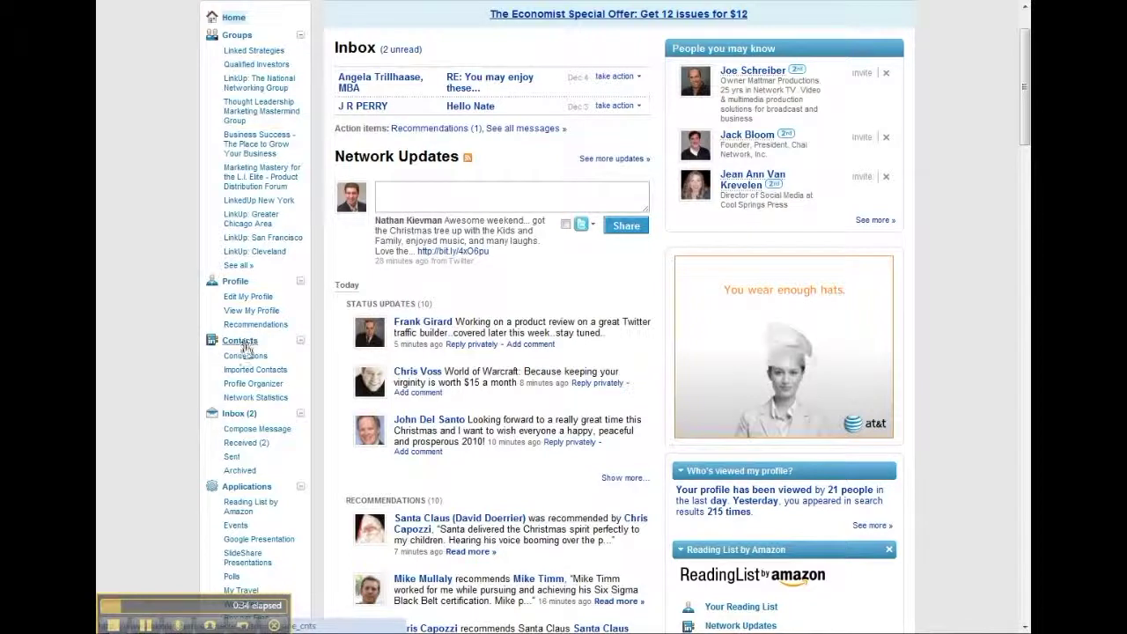
pyautogui.click(257, 429)
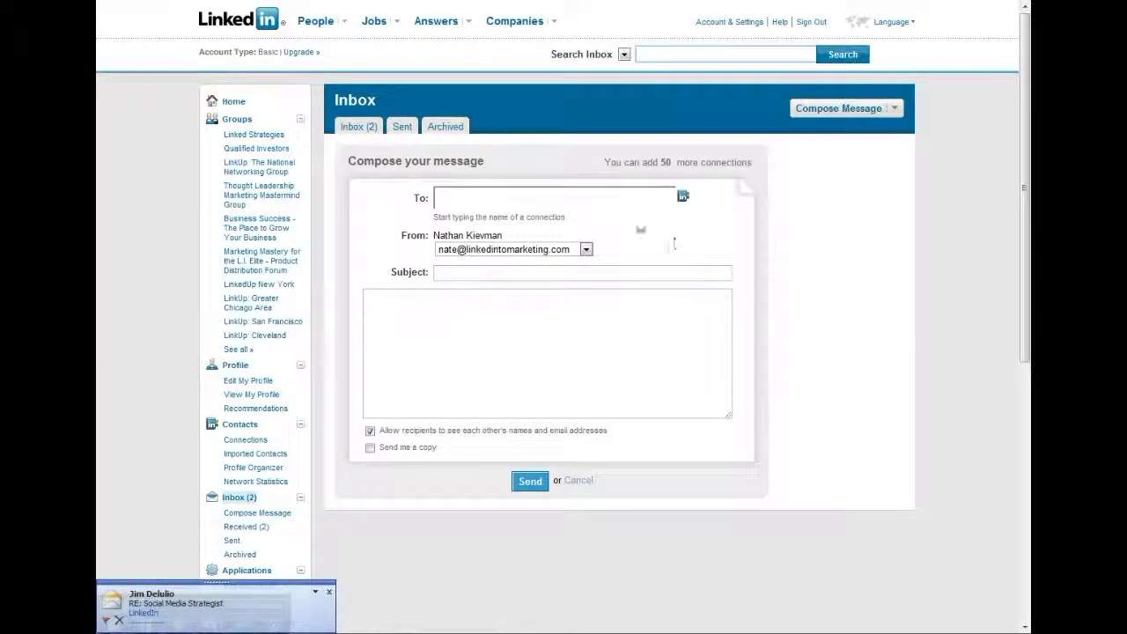
# Copy the template's body text from the Word document and paste it into the LinkedIn message body.
pyautogui.click(494, 324)
pyautogui.hotkey('alt', 'Tab')
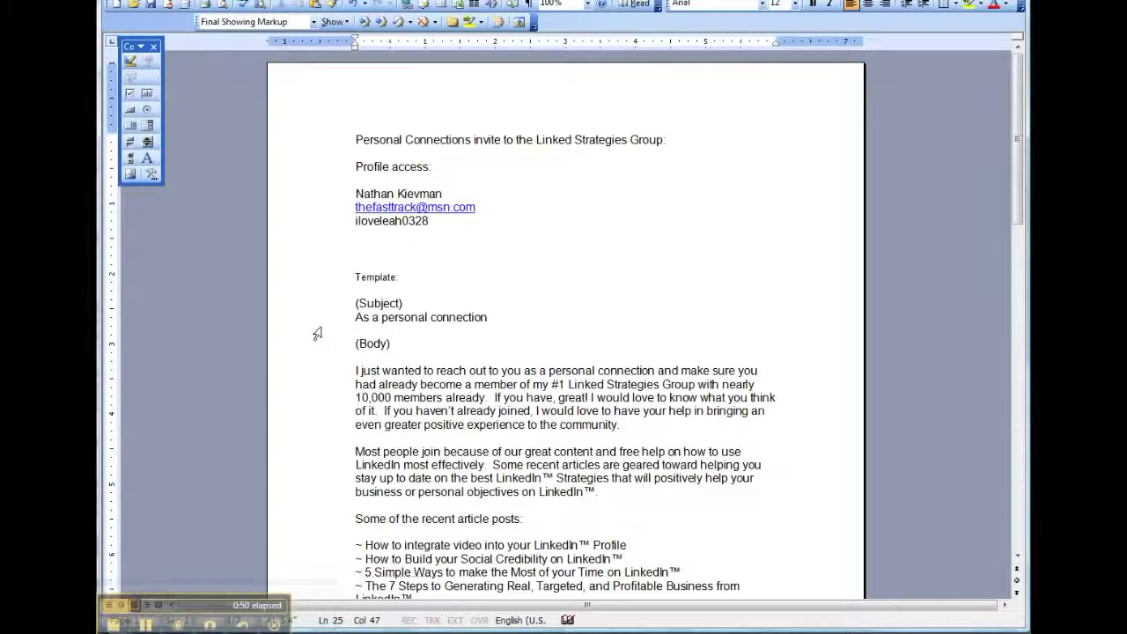
pyautogui.moveTo(322, 373); pyautogui.dragTo(491, 428)
pyautogui.rightClick(435, 235)
pyautogui.click(466, 259)
pyautogui.hotkey('alt', 'Tab')
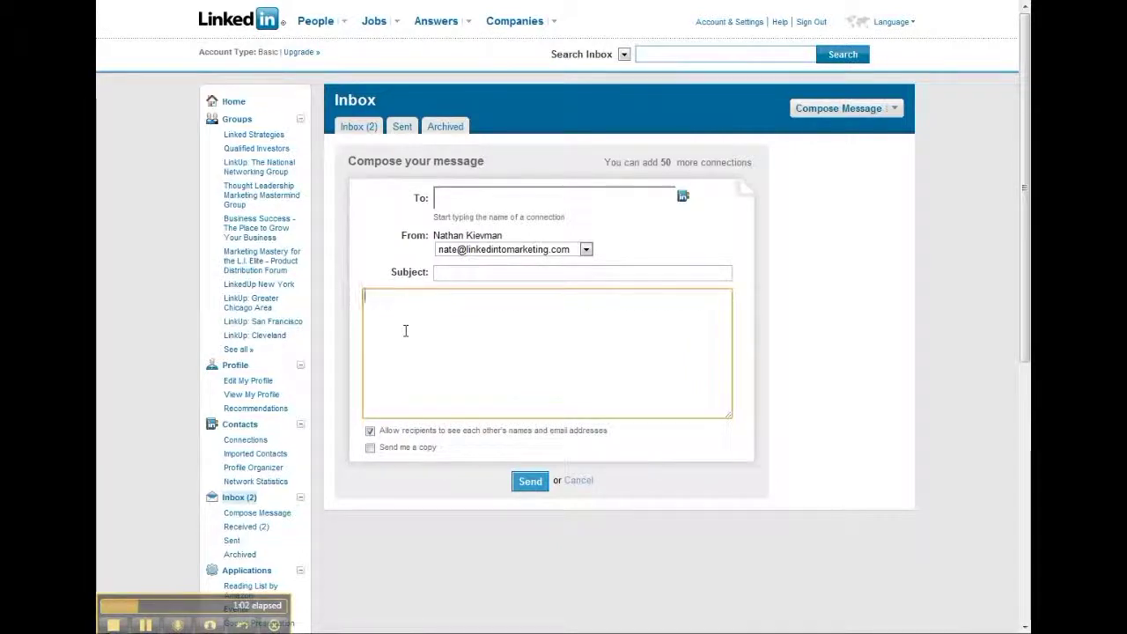
pyautogui.hotkey('ctrl', 'v')
pyautogui.scroll(10, 405, 331)
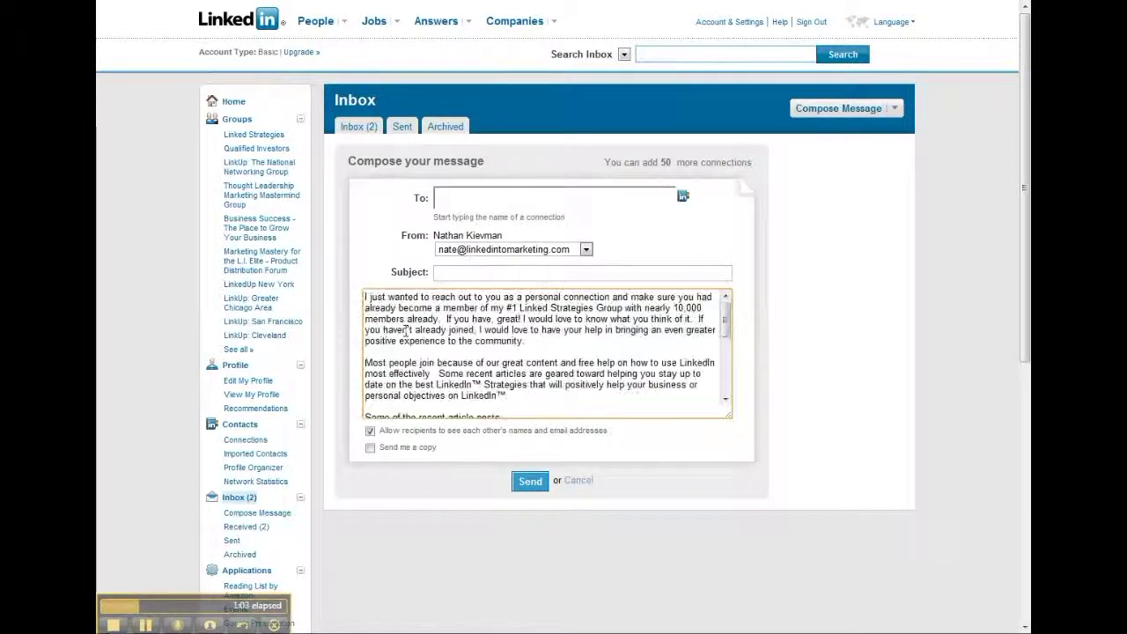
# Copy the subject "As a personal connection" from the Word template into the LinkedIn message's Subject field.
pyautogui.click(488, 273)
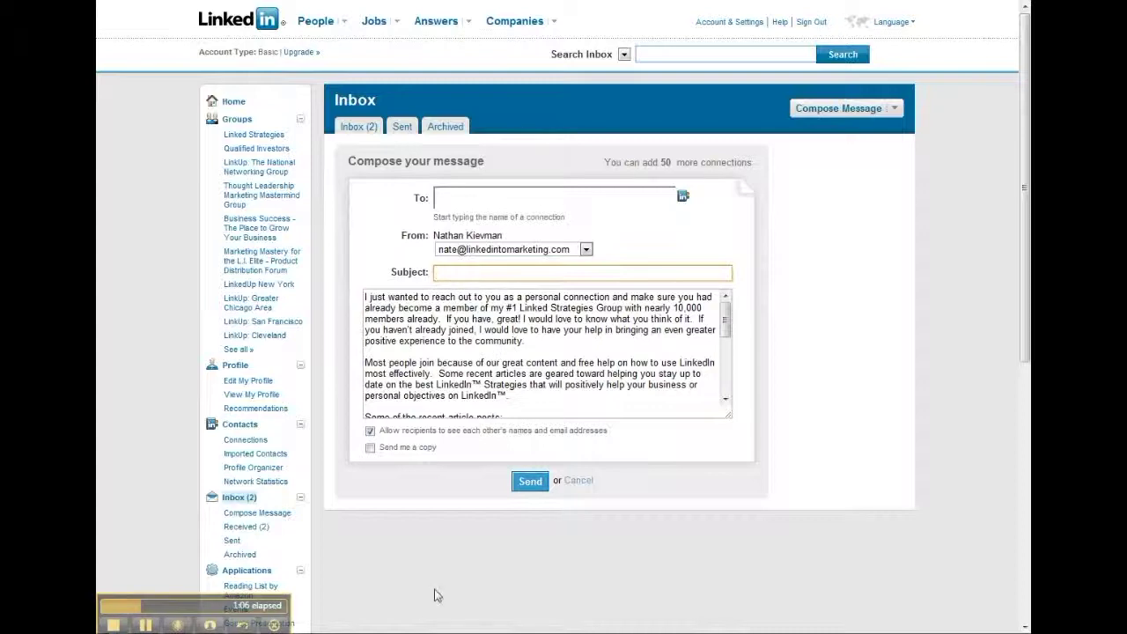
pyautogui.hotkey('alt', 'Tab')
pyautogui.click(352, 148)
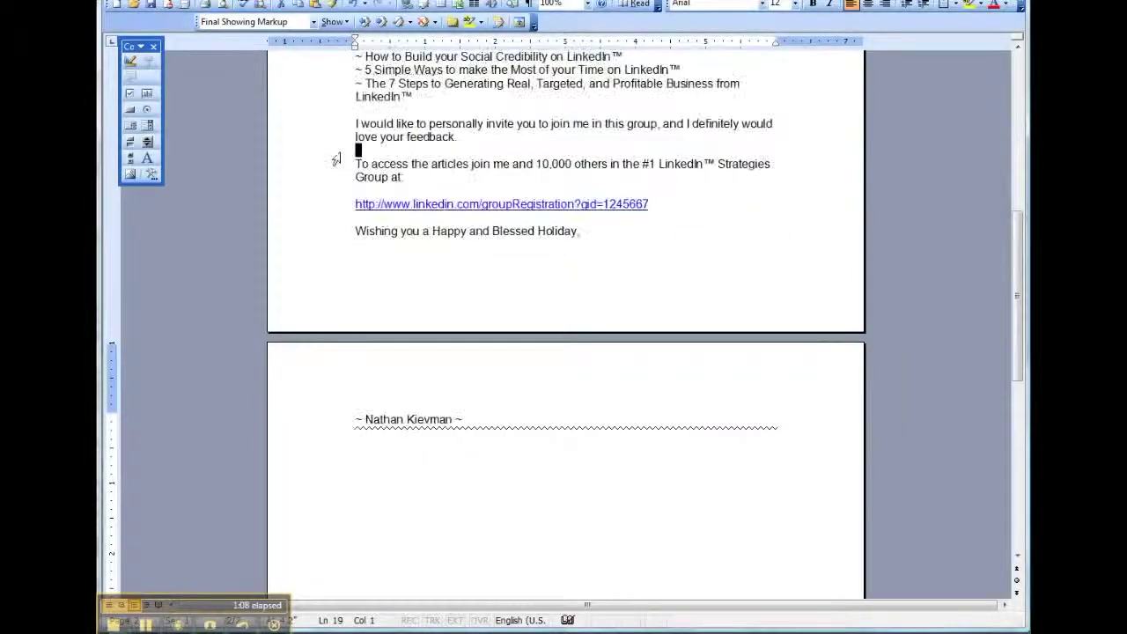
pyautogui.scroll(4, 340, 171)
pyautogui.scroll(5, 341, 170)
pyautogui.click(335, 146)
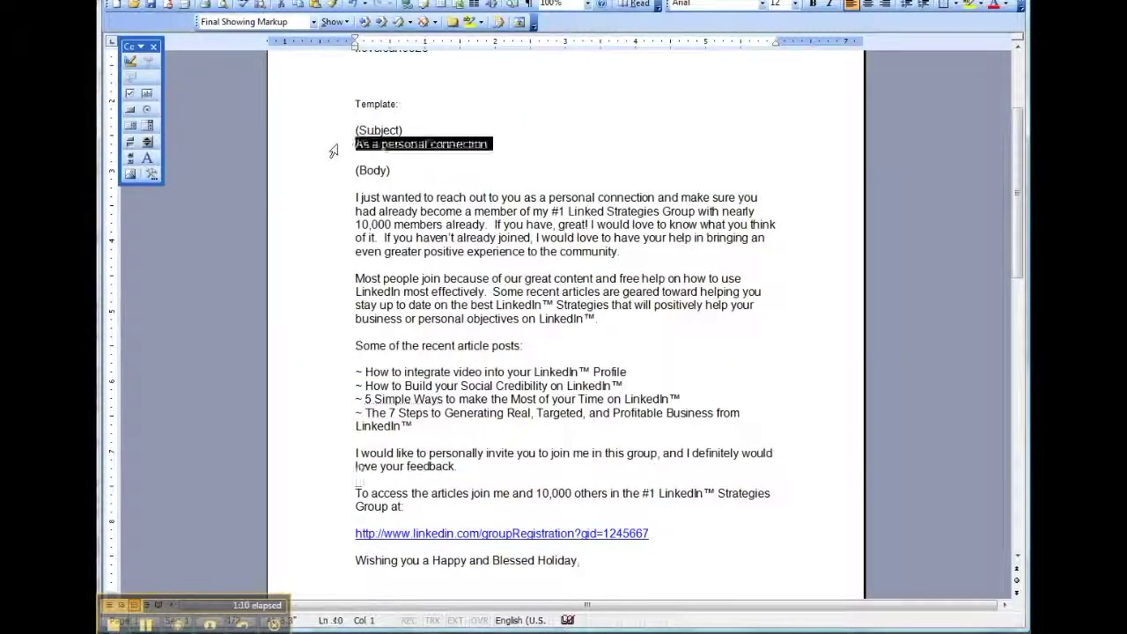
pyautogui.hotkey('ctrl', 'c')
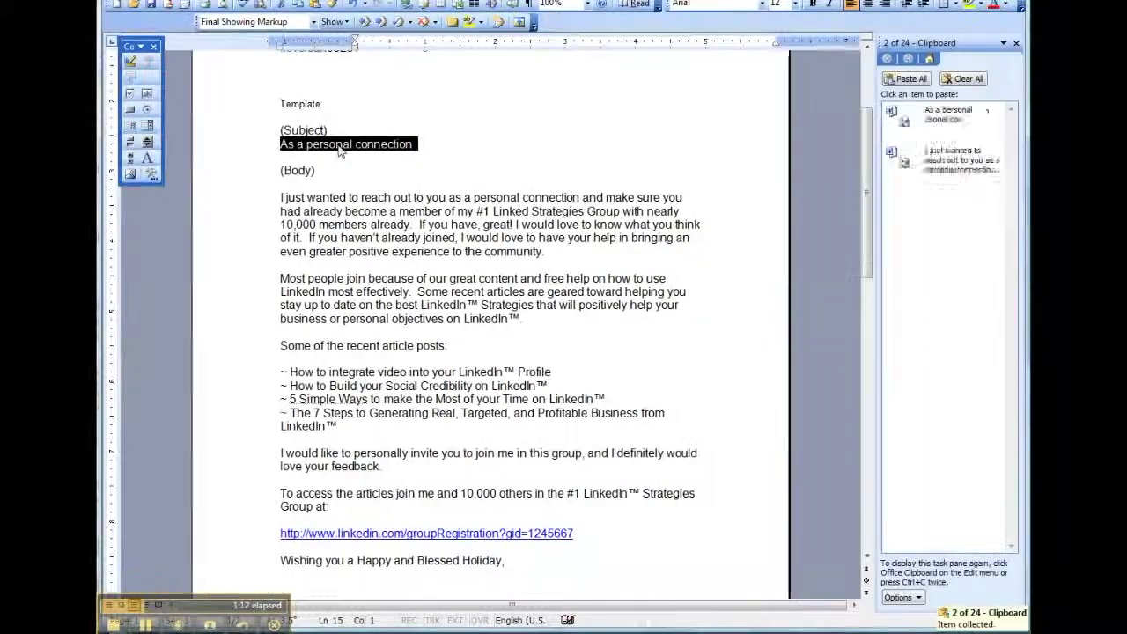
pyautogui.hotkey('alt', 'Tab')
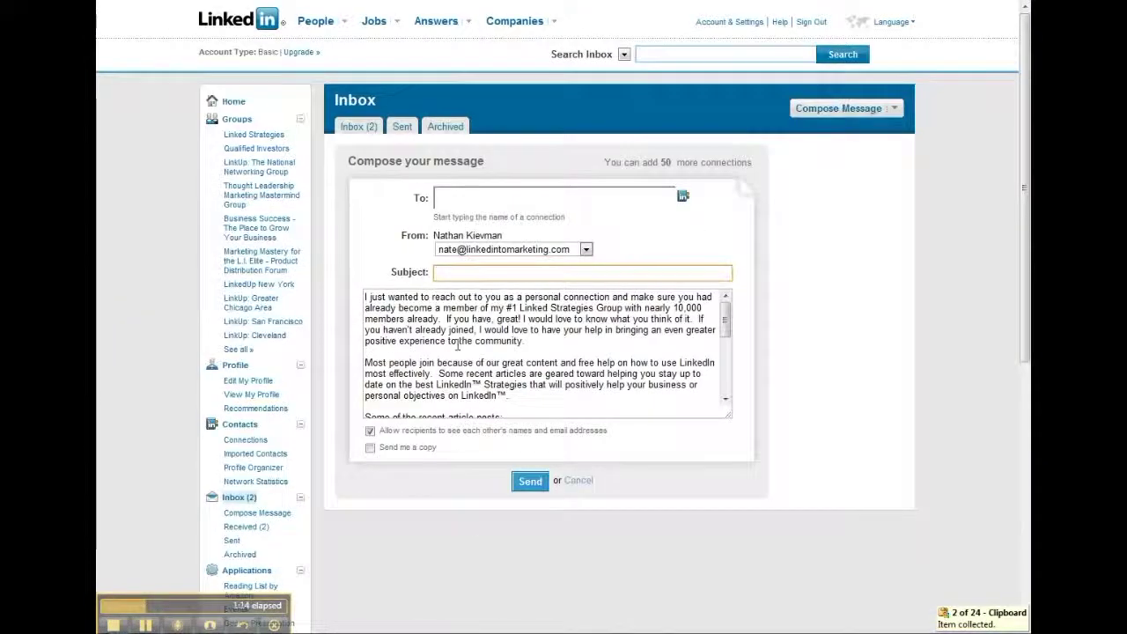
pyautogui.click(477, 272)
pyautogui.hotkey('ctrl', 'v')
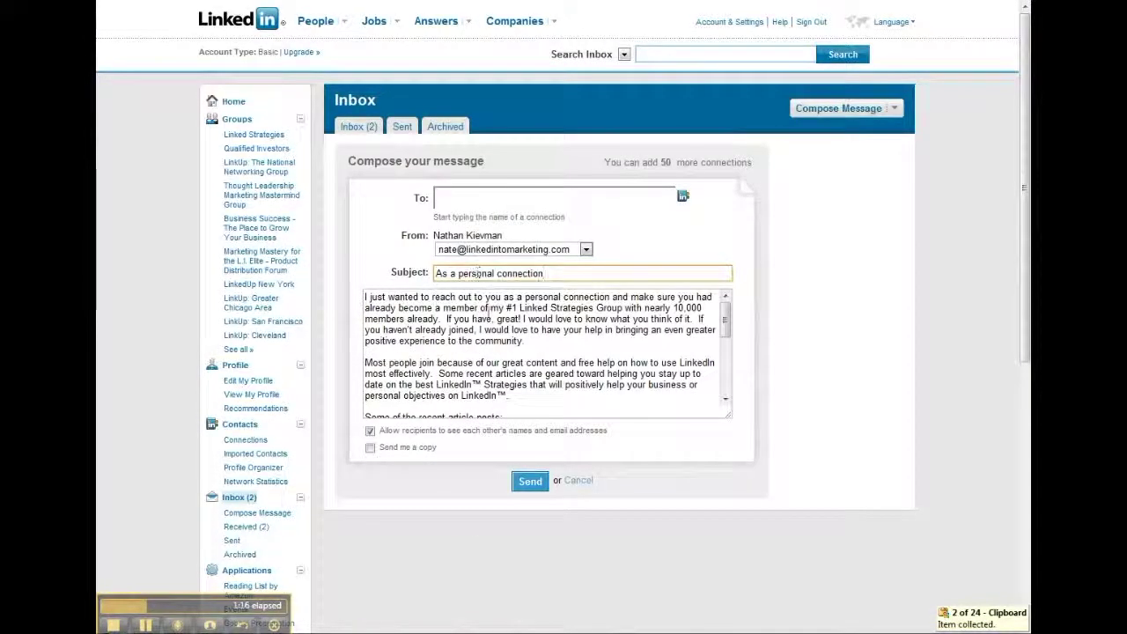
pyautogui.click(369, 233)
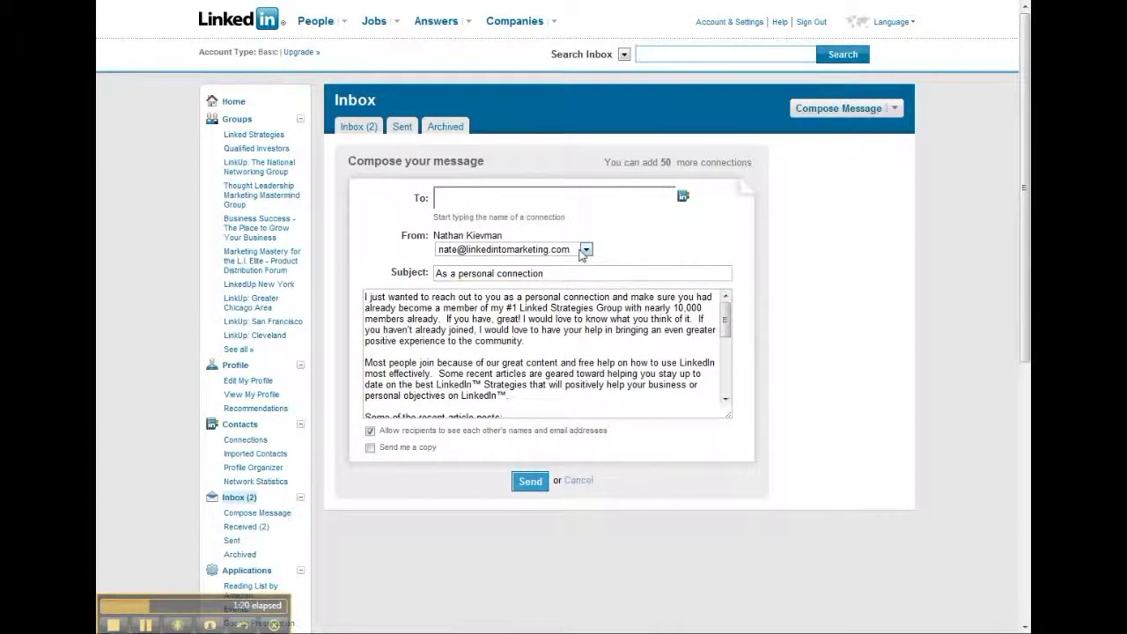
# Choose the first 50 connections listed under A as the message's recipients and finish the selection.
pyautogui.click(683, 196)
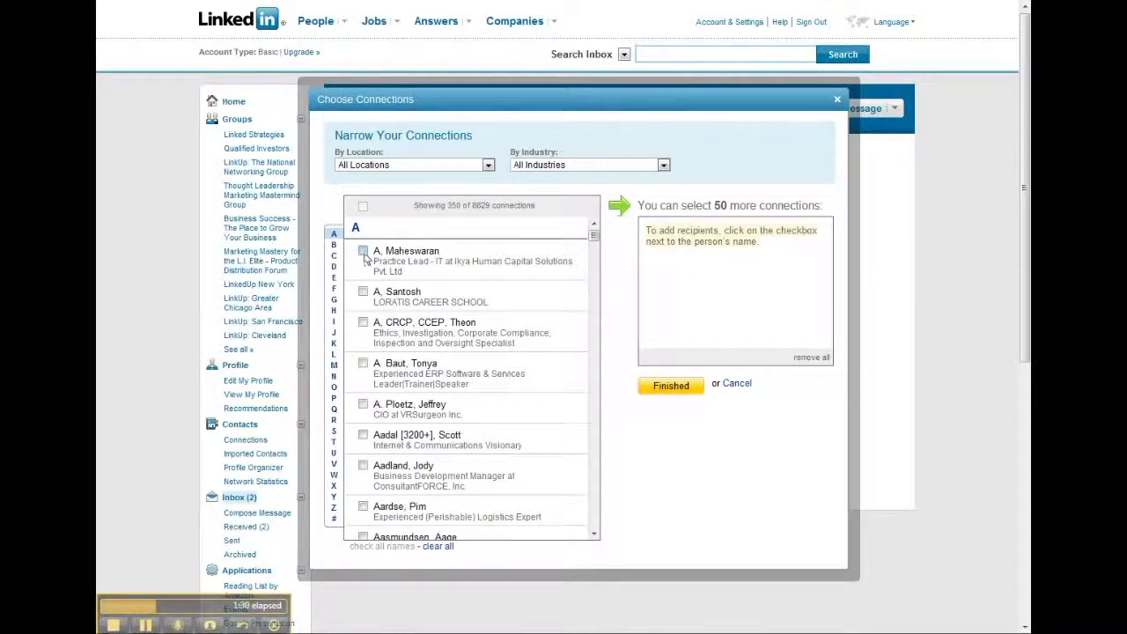
pyautogui.click(363, 252)
pyautogui.click(362, 292)
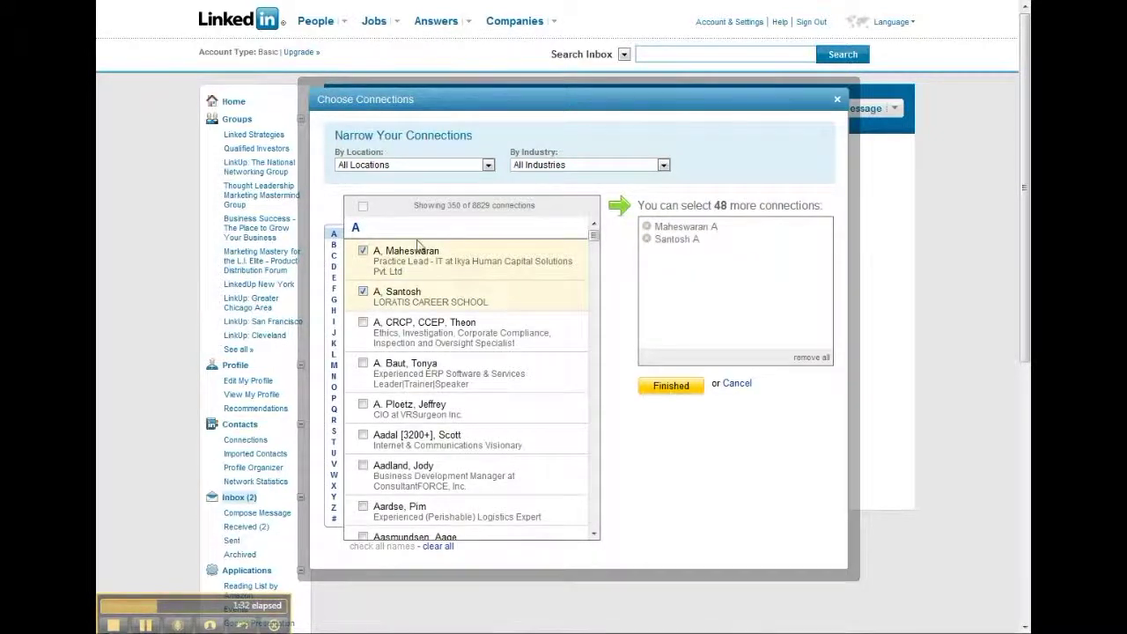
pyautogui.moveTo(445, 205); pyautogui.dragTo(467, 205)
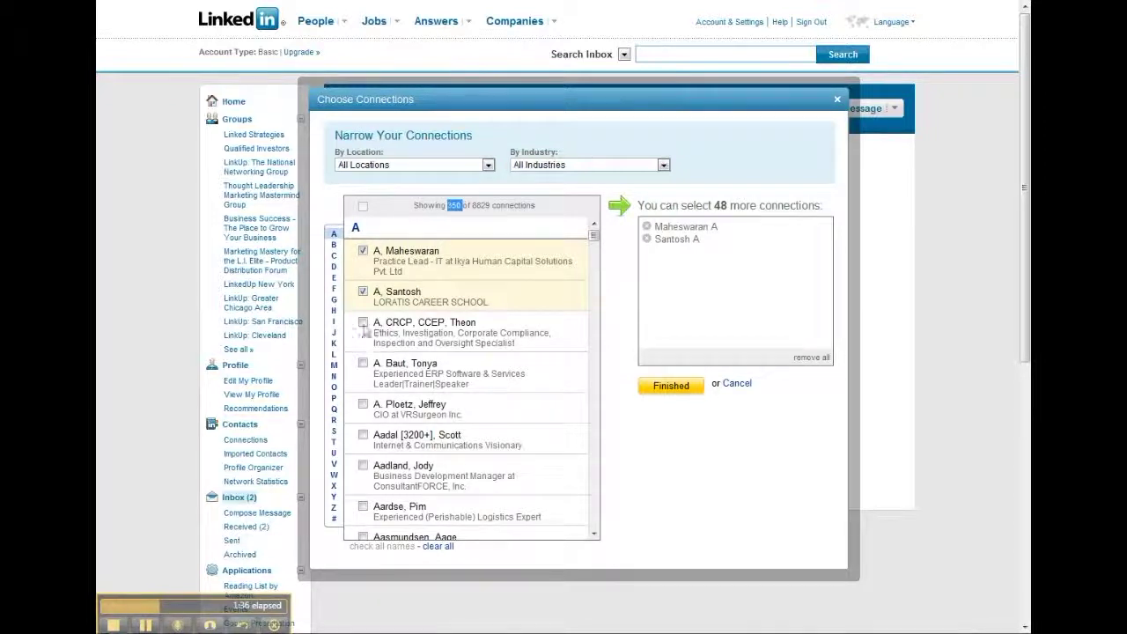
pyautogui.click(362, 323)
pyautogui.click(363, 363)
pyautogui.click(363, 404)
pyautogui.click(363, 435)
pyautogui.click(363, 465)
pyautogui.click(363, 506)
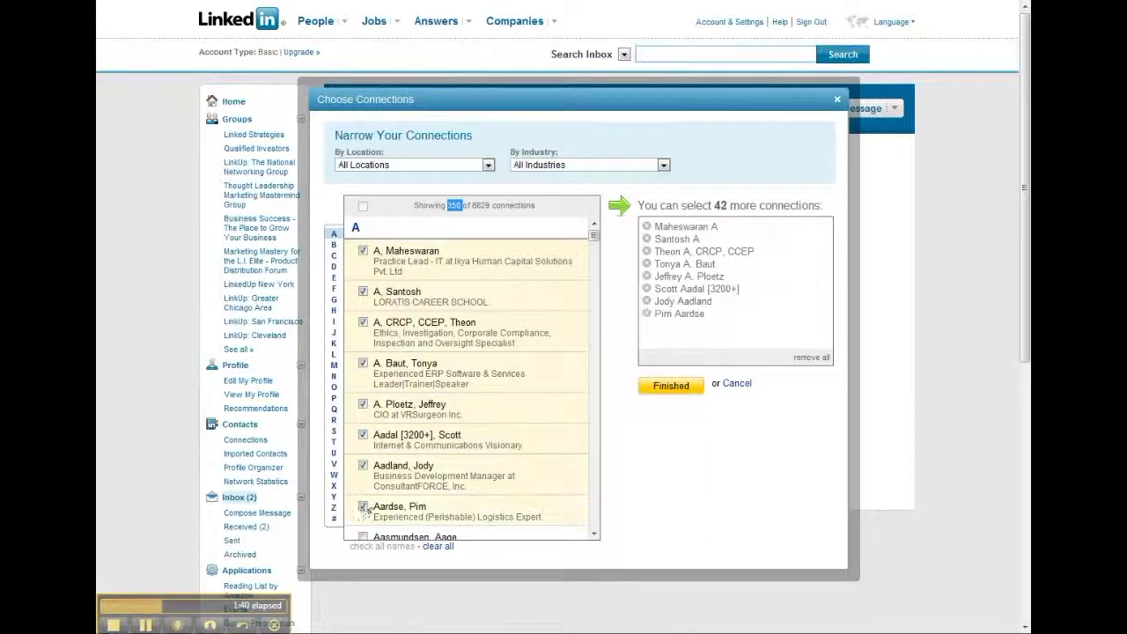
pyautogui.scroll(-3, 365, 509)
pyautogui.click(363, 384)
pyautogui.click(363, 434)
pyautogui.click(363, 485)
pyautogui.scroll(-3, 367, 483)
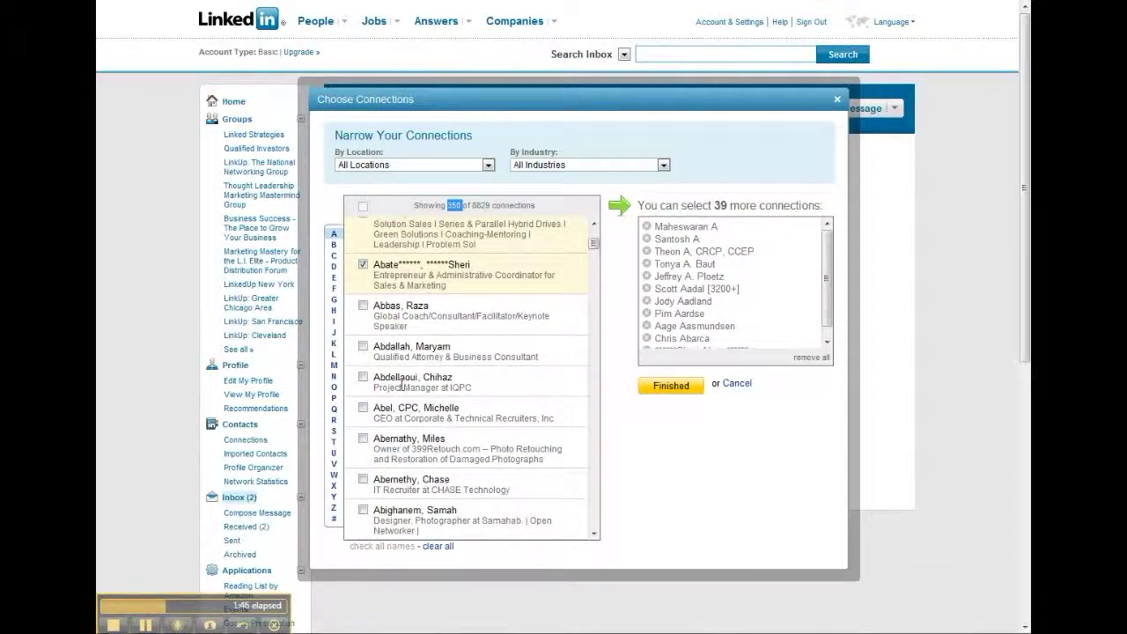
pyautogui.click(363, 306)
pyautogui.click(363, 346)
pyautogui.click(362, 377)
pyautogui.click(363, 407)
pyautogui.click(363, 439)
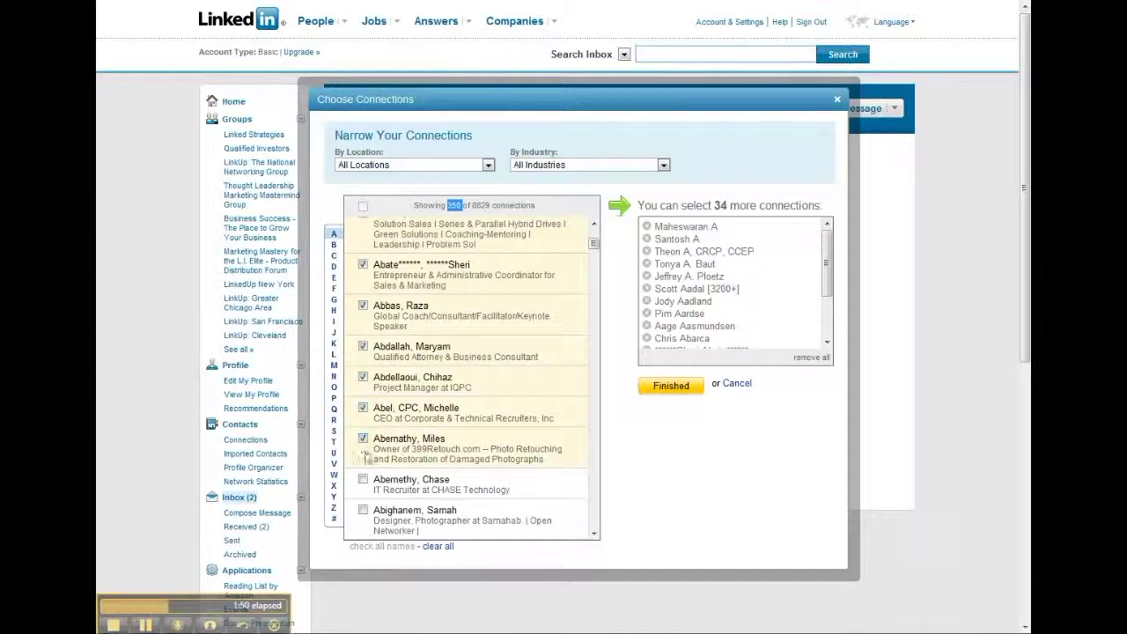
pyautogui.click(362, 479)
pyautogui.scroll(-3, 365, 330)
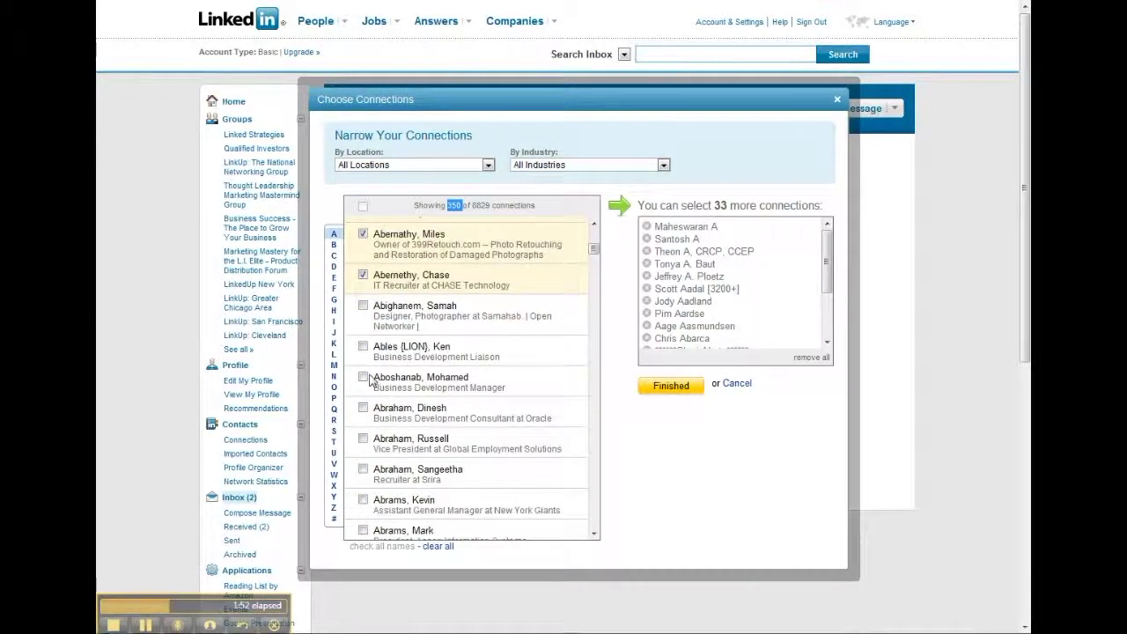
pyautogui.click(364, 307)
pyautogui.click(363, 346)
pyautogui.click(363, 377)
pyautogui.click(363, 409)
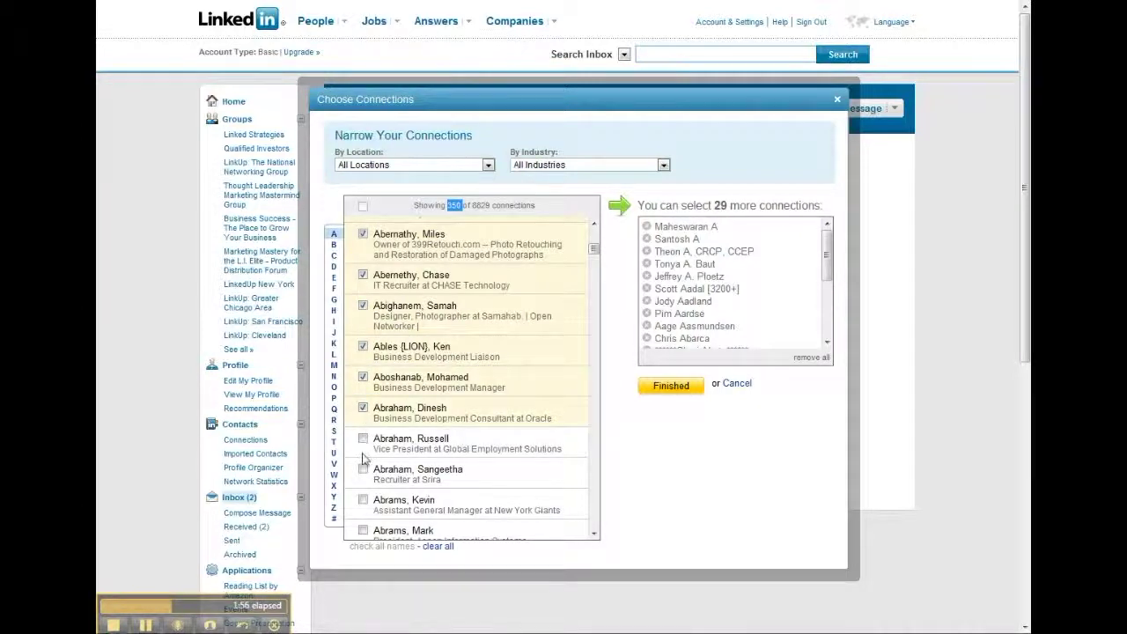
pyautogui.click(363, 439)
pyautogui.click(363, 471)
pyautogui.scroll(-5, 364, 441)
pyautogui.scroll(1, 364, 368)
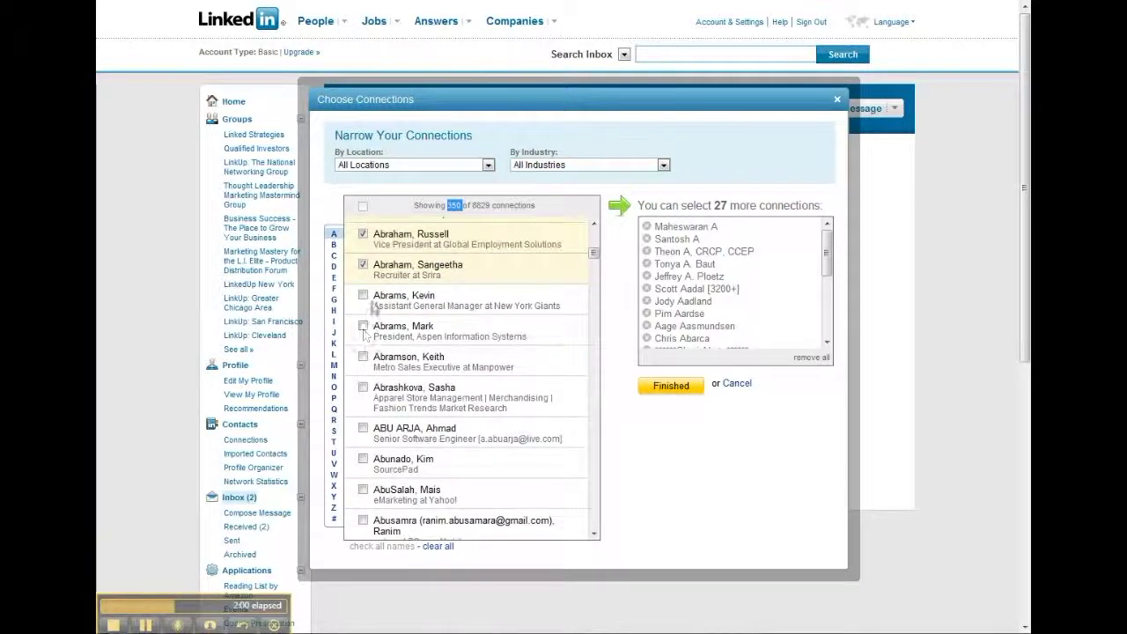
pyautogui.click(363, 296)
pyautogui.click(363, 325)
pyautogui.click(363, 357)
pyautogui.click(362, 387)
pyautogui.click(362, 428)
pyautogui.click(363, 459)
pyautogui.click(362, 490)
pyautogui.click(363, 521)
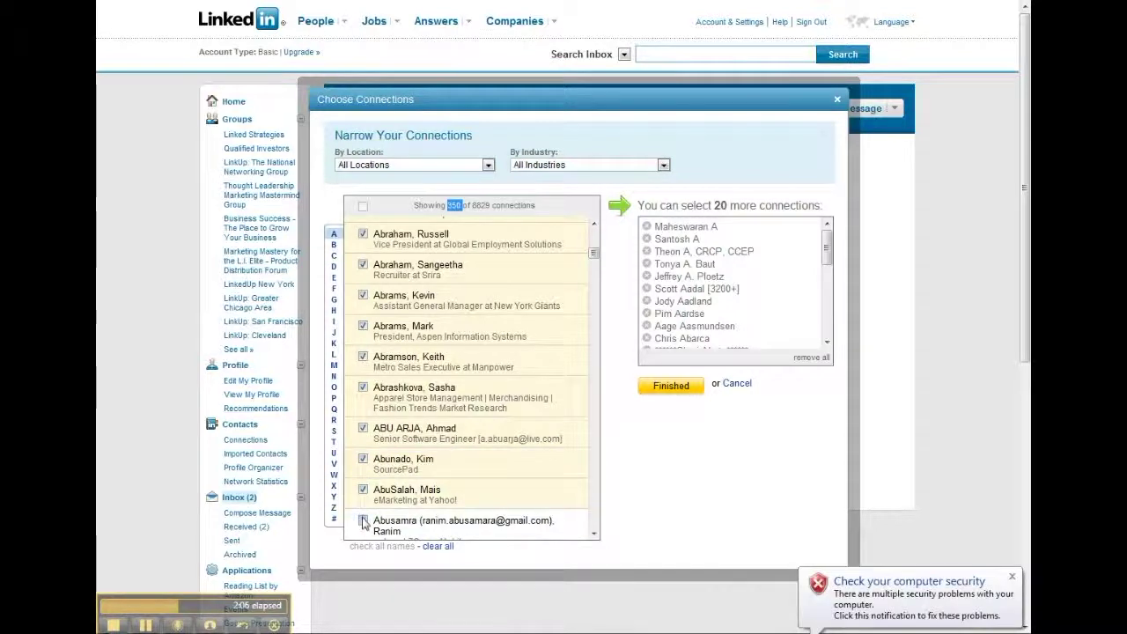
pyautogui.scroll(-3, 363, 515)
pyautogui.click(363, 512)
pyautogui.scroll(-3, 363, 493)
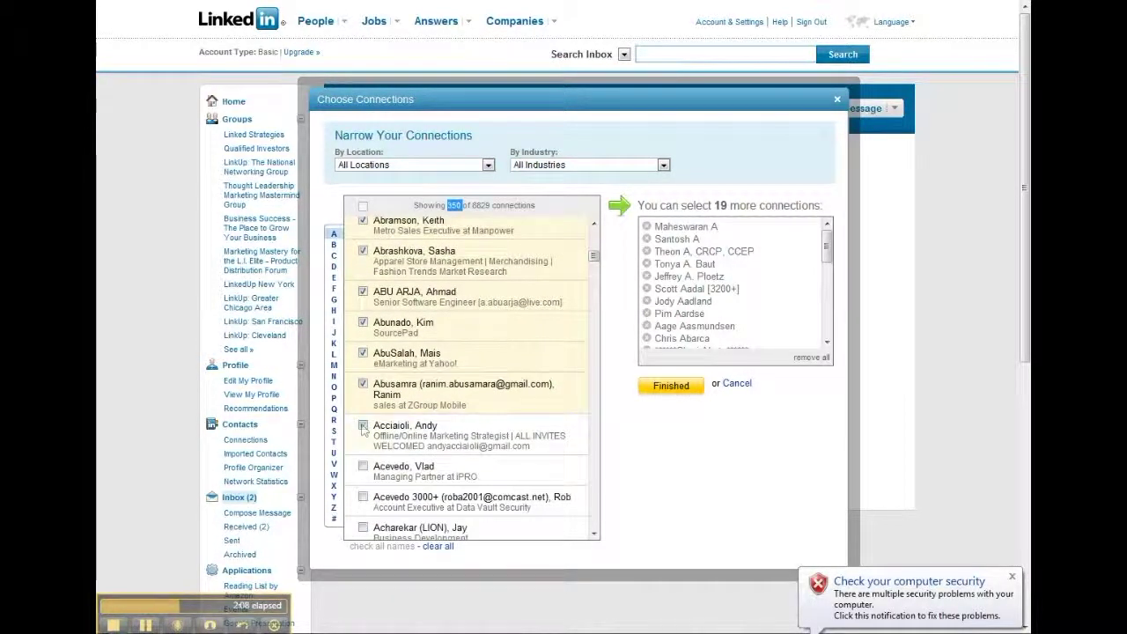
pyautogui.click(363, 466)
pyautogui.scroll(-4, 364, 467)
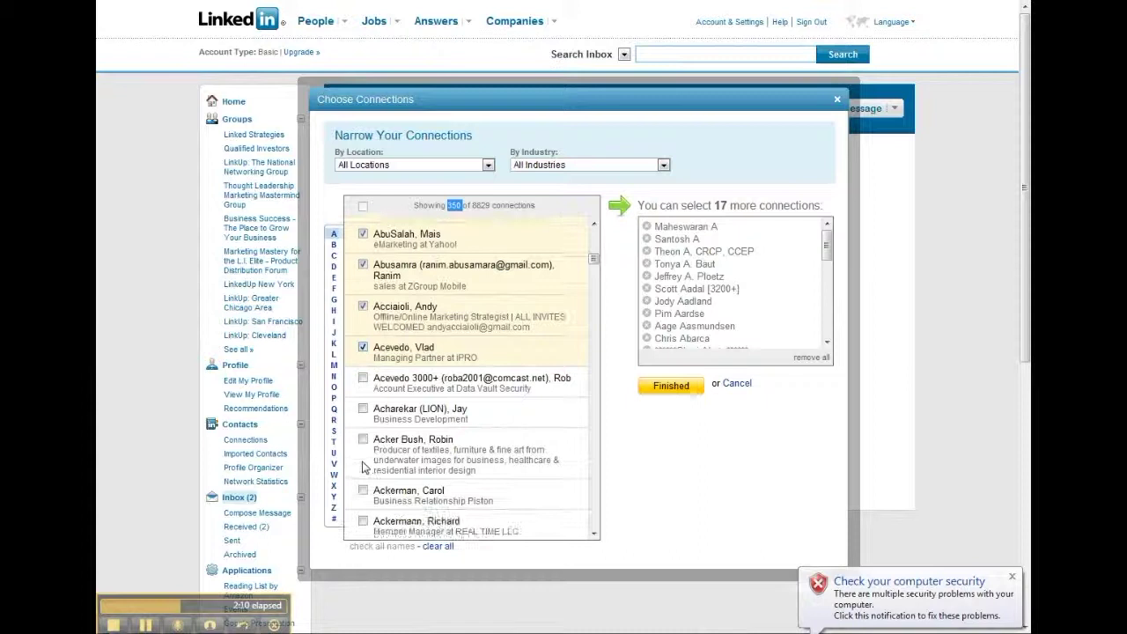
pyautogui.click(363, 377)
pyautogui.click(363, 409)
pyautogui.click(363, 439)
pyautogui.click(363, 490)
pyautogui.scroll(-4, 370, 476)
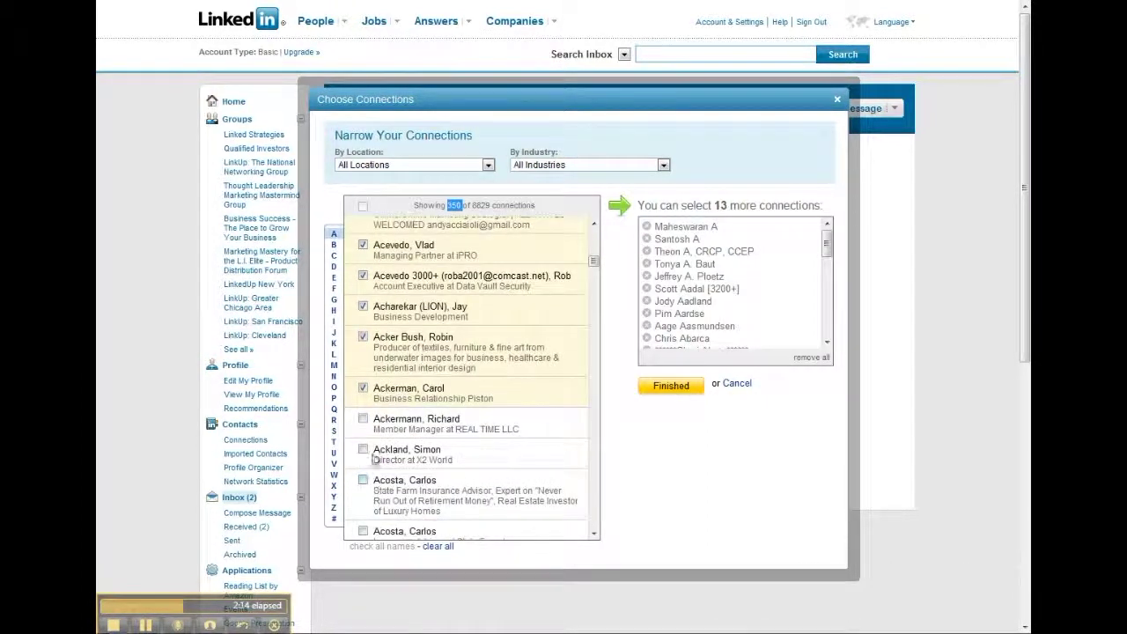
pyautogui.click(363, 421)
pyautogui.click(363, 449)
pyautogui.click(362, 480)
pyautogui.click(363, 531)
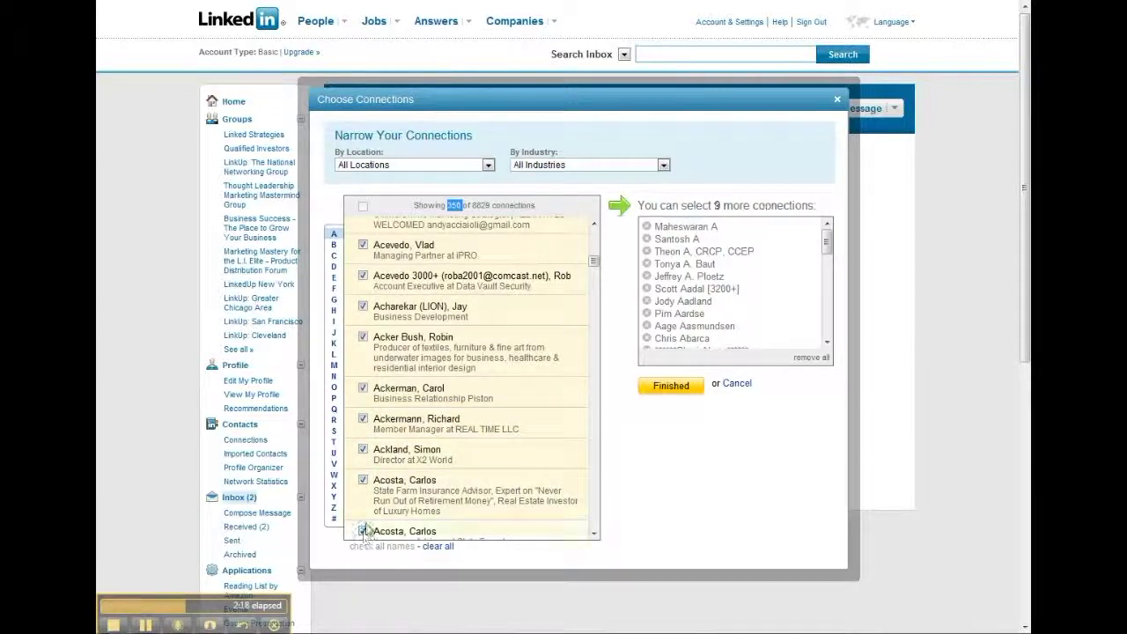
pyautogui.scroll(-10, 366, 524)
pyautogui.click(363, 289)
pyautogui.click(363, 323)
pyautogui.click(363, 360)
pyautogui.click(363, 391)
pyautogui.click(363, 431)
pyautogui.click(363, 462)
pyautogui.click(363, 493)
pyautogui.scroll(-2, 365, 490)
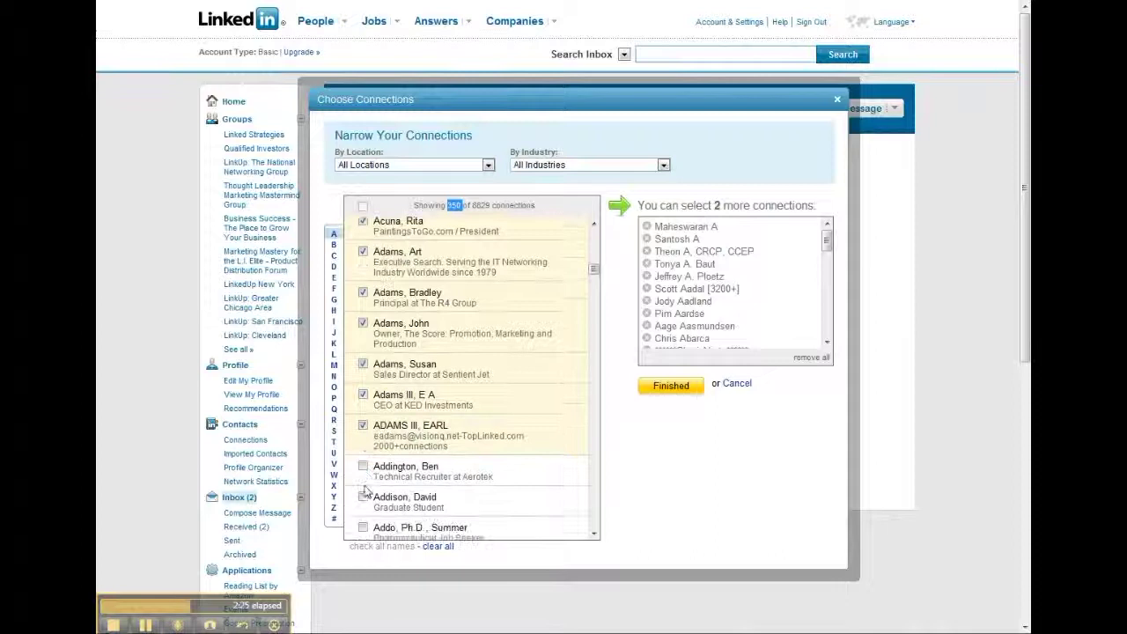
pyautogui.click(363, 435)
pyautogui.scroll(-3, 363, 432)
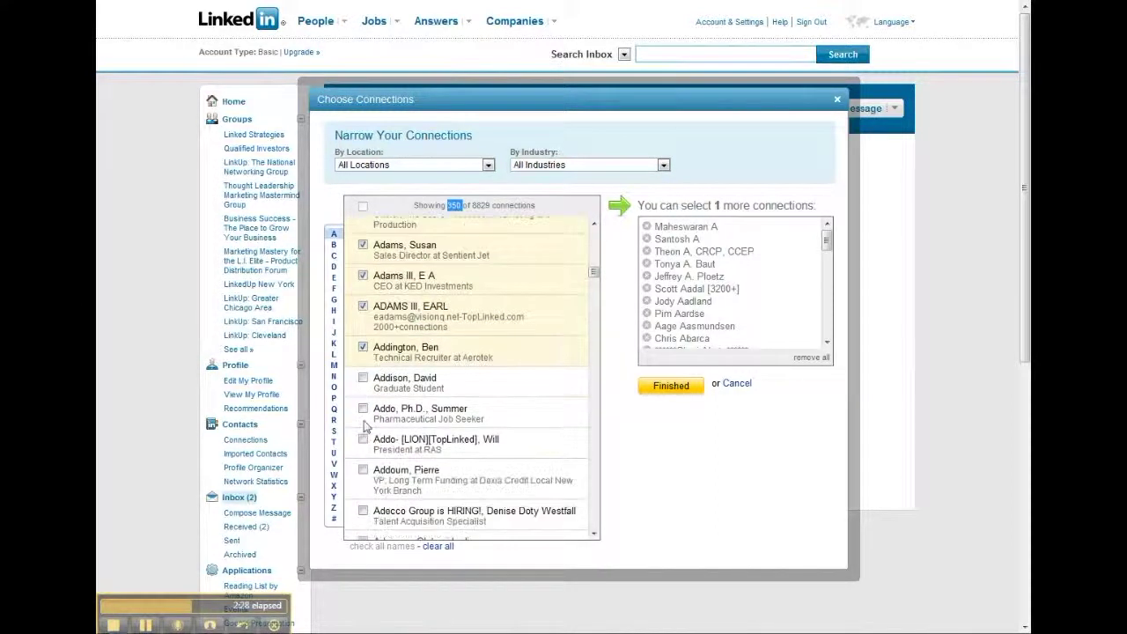
pyautogui.click(364, 379)
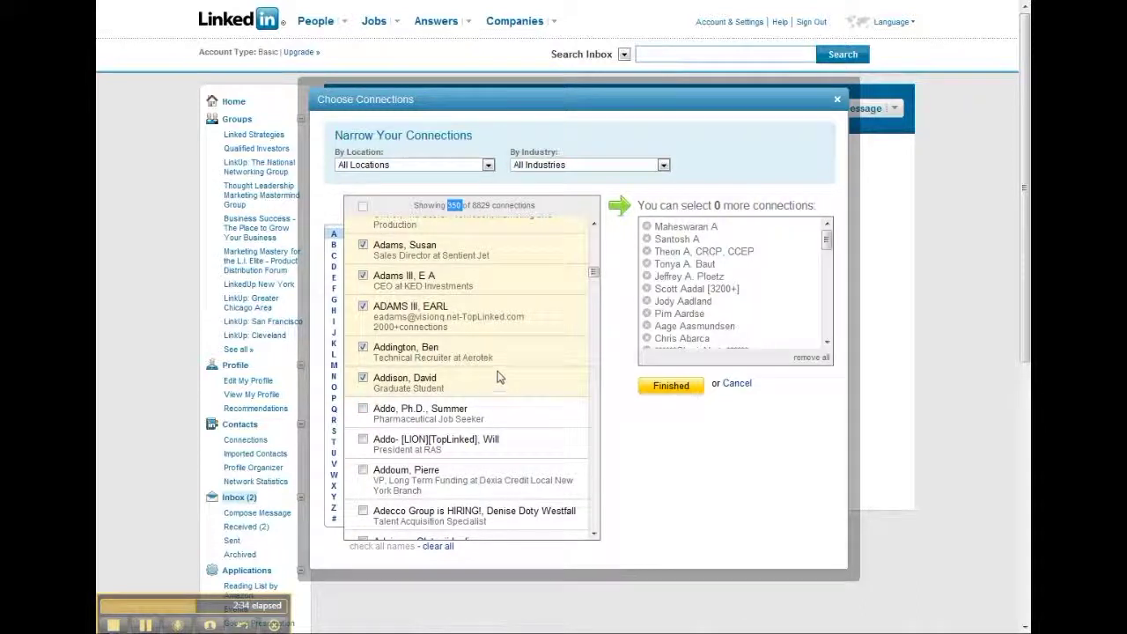
pyautogui.click(671, 387)
# Disallow recipients from seeing each other's names and email addresses, check the message, and send it.
pyautogui.scroll(-4, 753, 330)
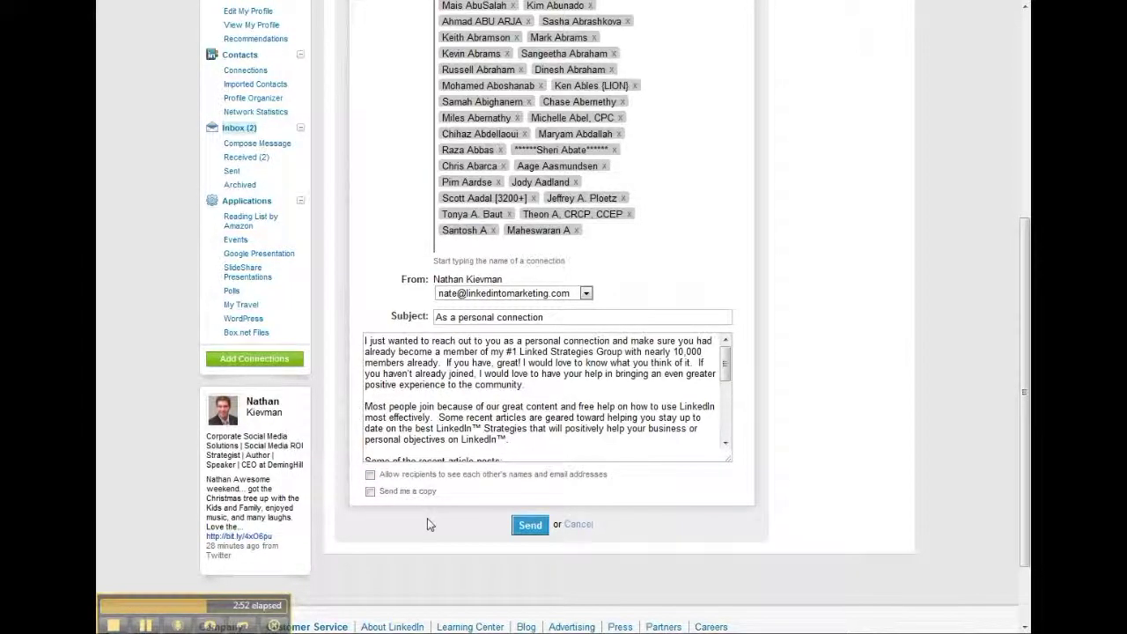
pyautogui.scroll(3, 436, 526)
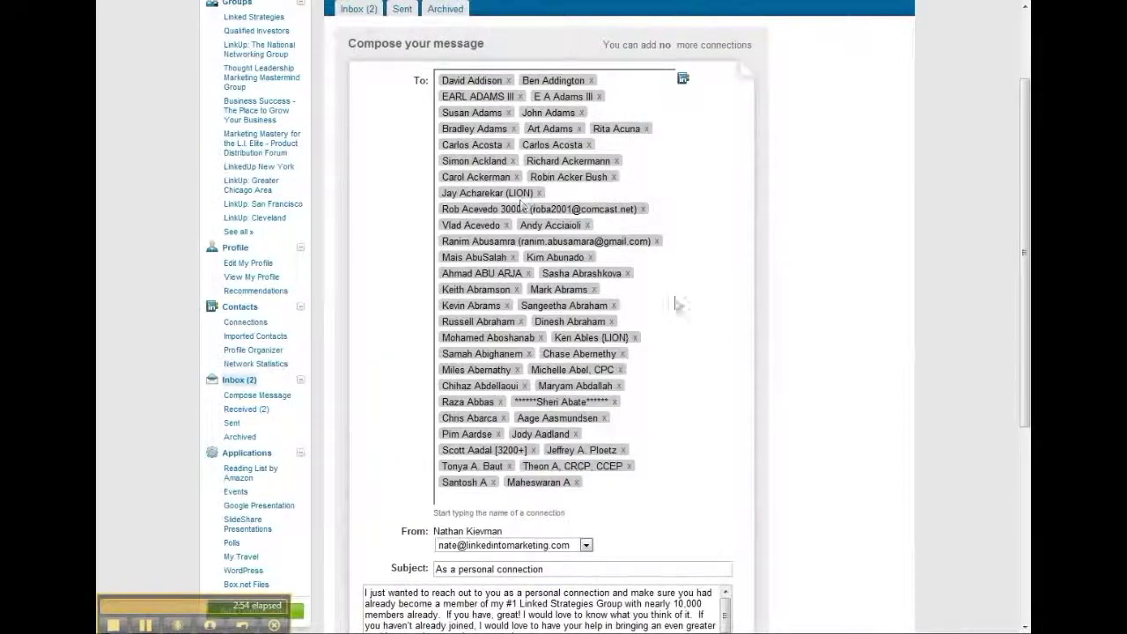
pyautogui.scroll(-3, 762, 326)
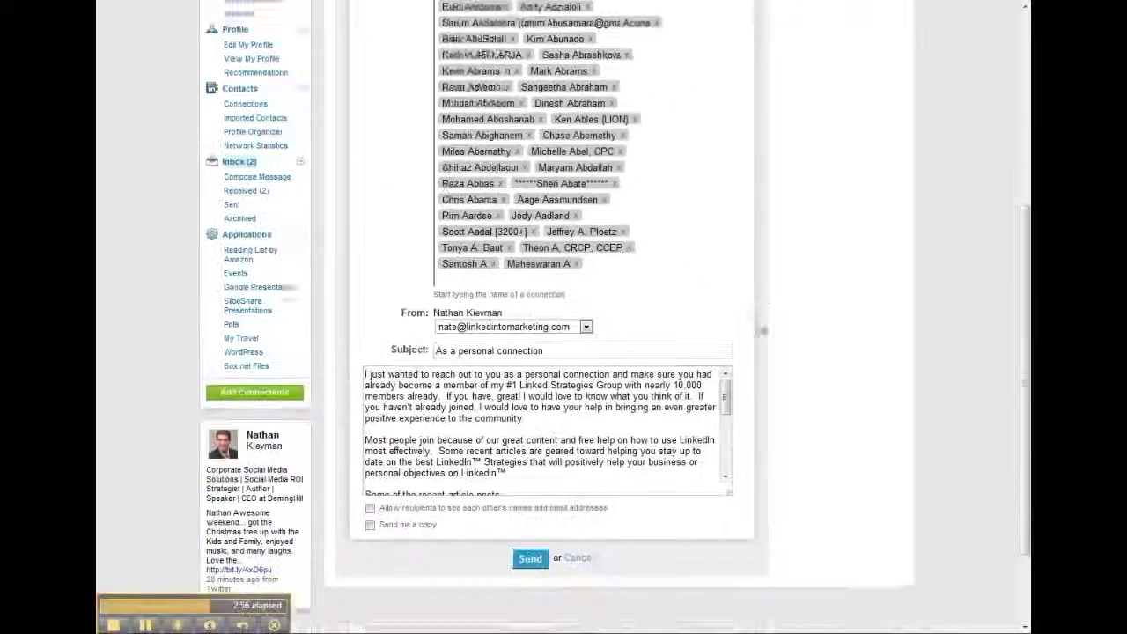
pyautogui.scroll(1, 763, 330)
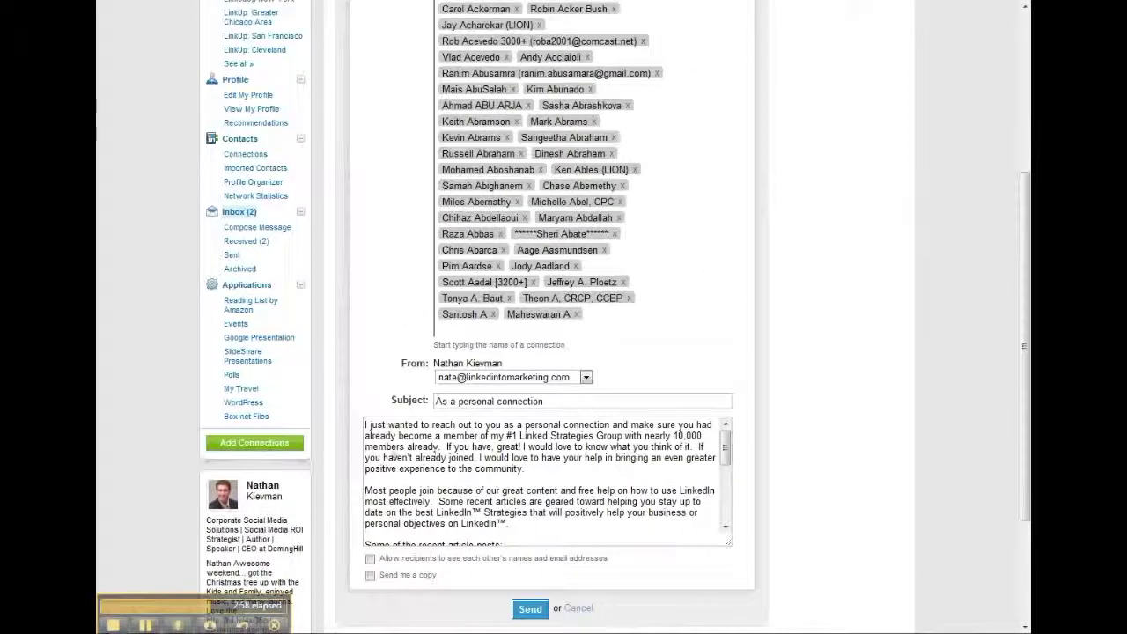
pyautogui.click(427, 472)
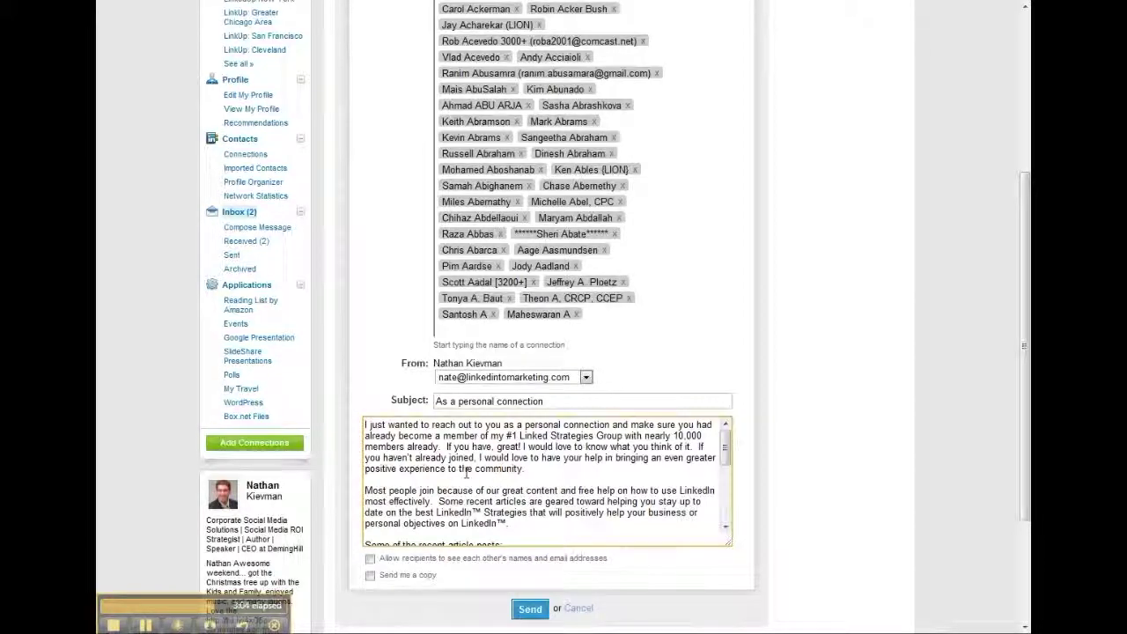
pyautogui.scroll(-2, 737, 462)
pyautogui.scroll(-2, 737, 461)
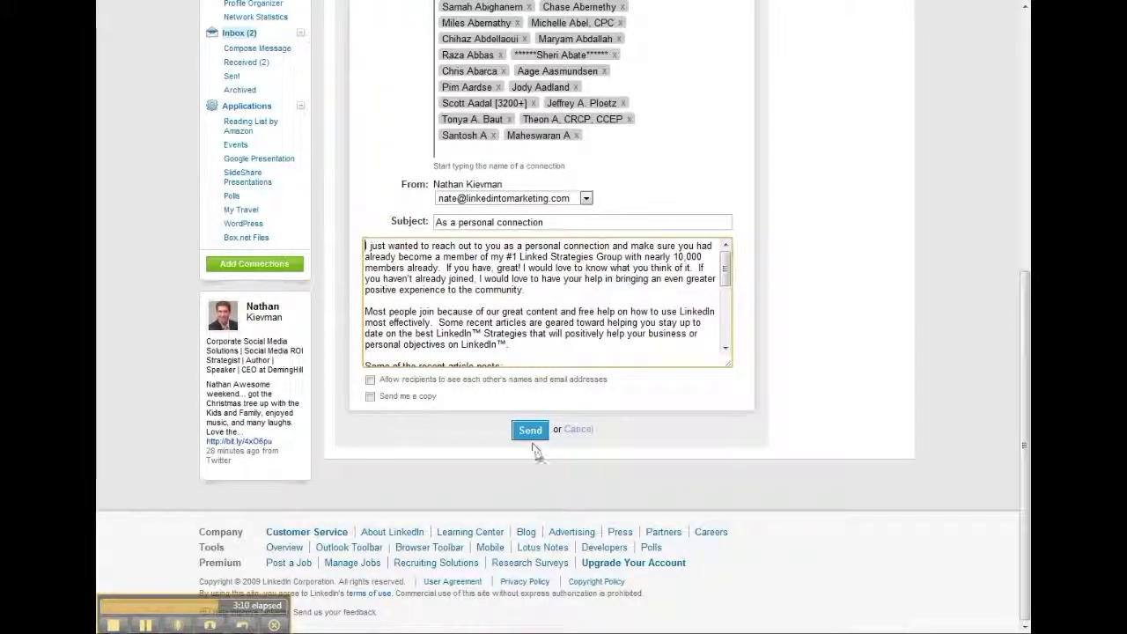
pyautogui.scroll(2, 656, 474)
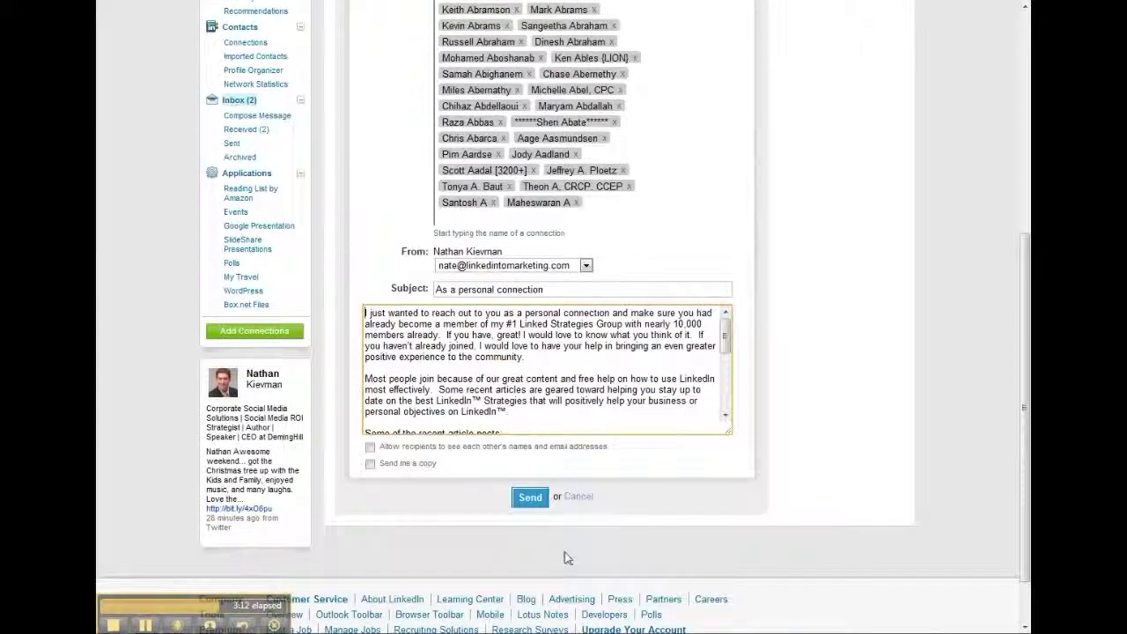
pyautogui.click(530, 498)
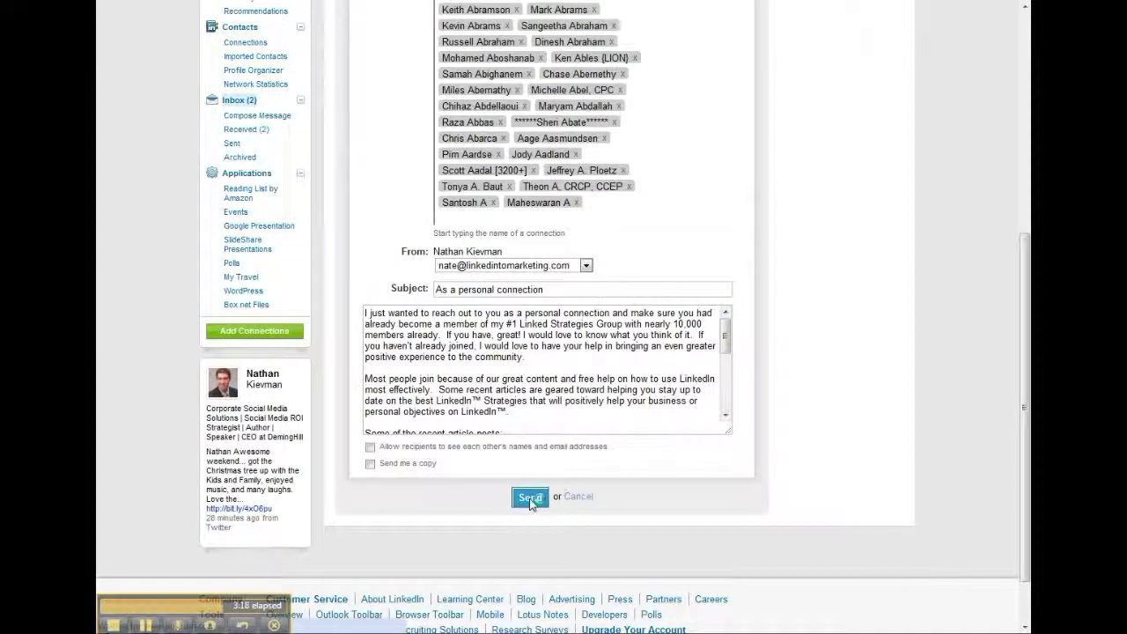